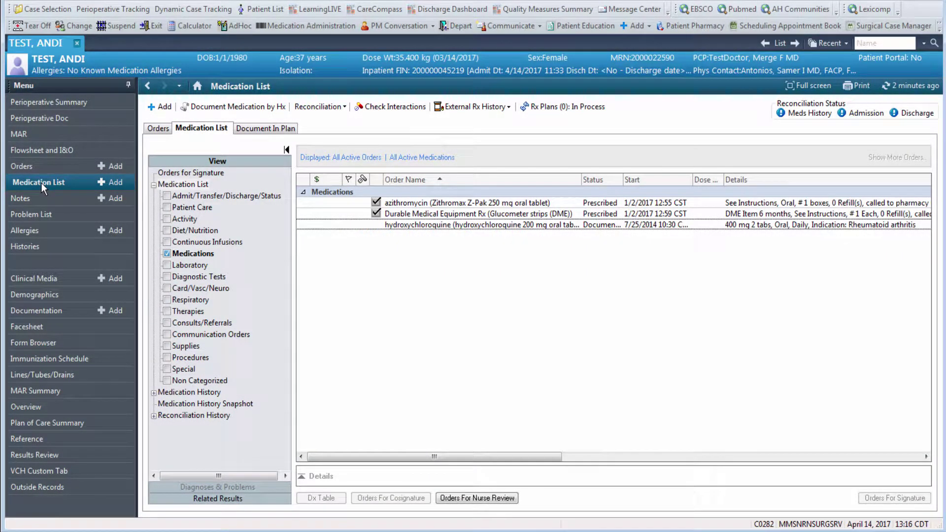
Start documenting medications by history for the patient and import the external prescription history
click(215, 112)
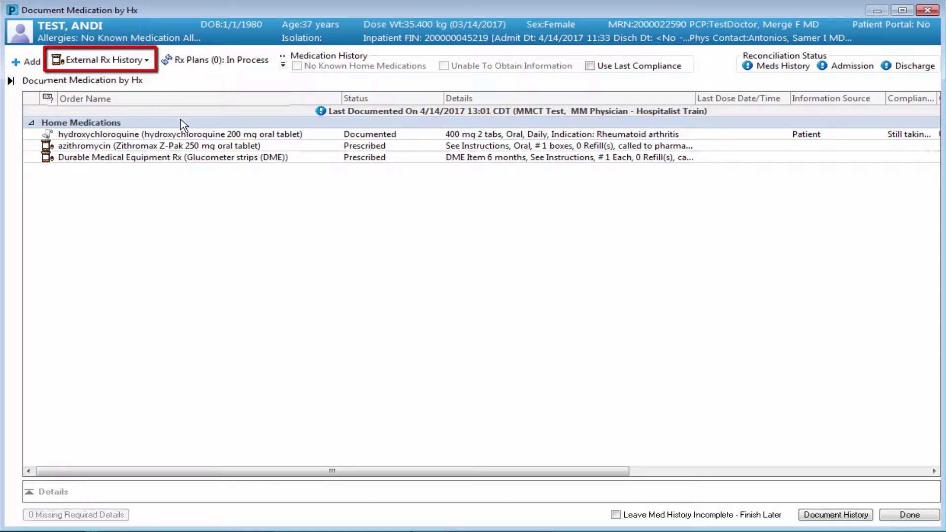
click(127, 61)
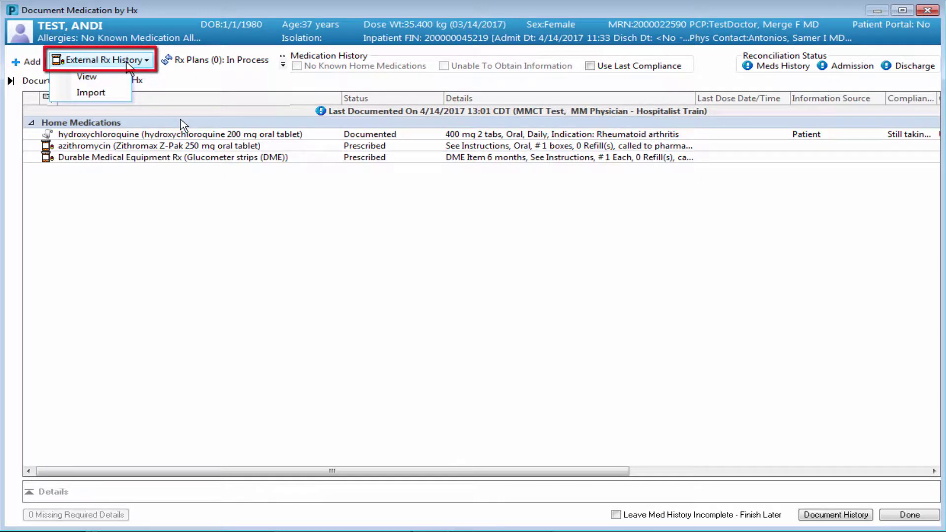
click(116, 100)
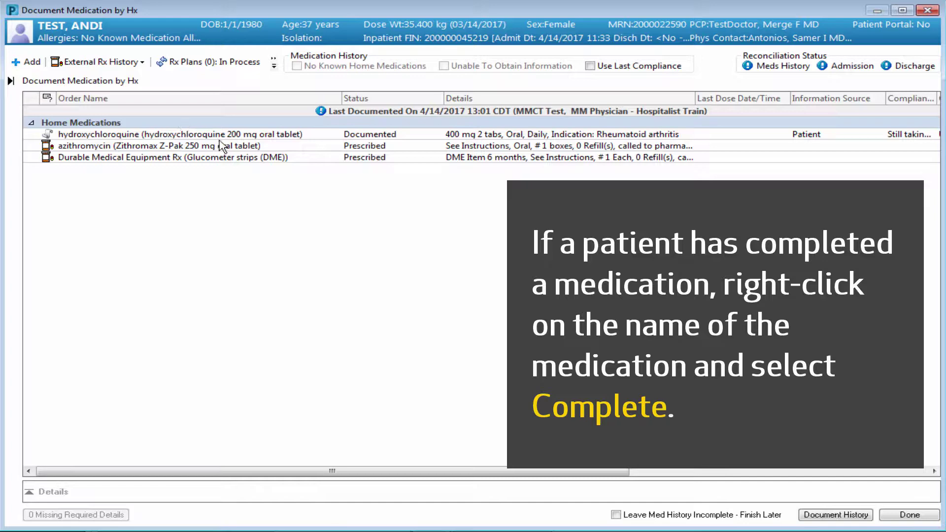
Mark the azithromycin prescription and the Durable Medical Equipment glucometer strips as Complete
right_click(258, 146)
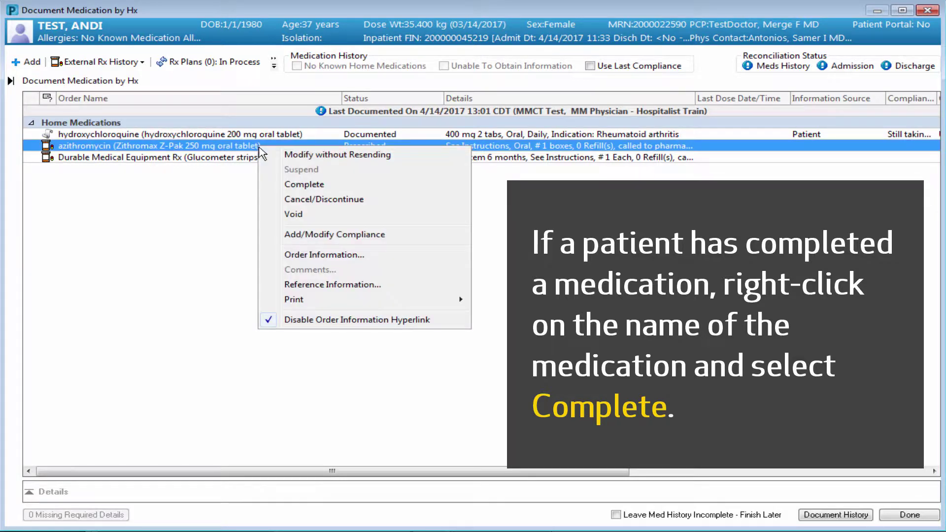
click(280, 185)
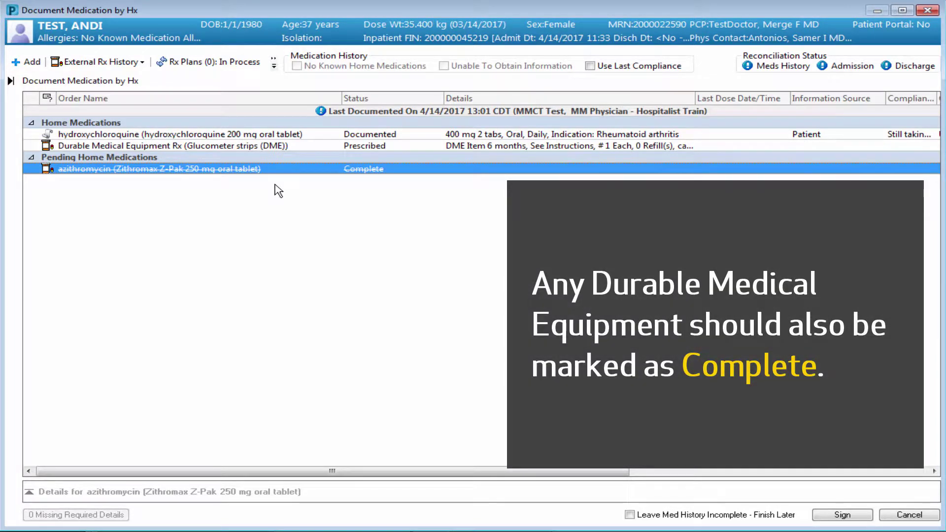
right_click(297, 147)
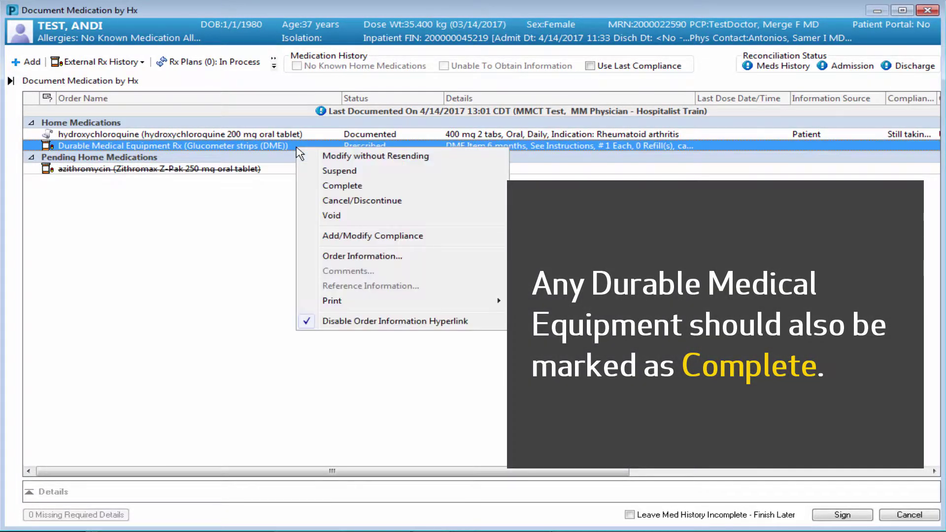
click(311, 186)
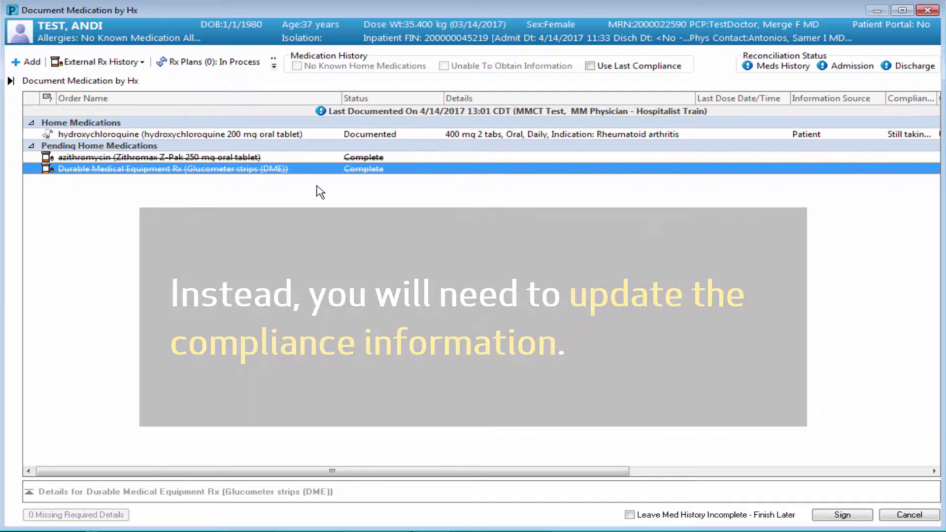
Record hydroxychloroquine compliance as Not taking, source Patient, last dose 03/01/2017 at 0730, with the comment "Unable to afford medication for the month"
right_click(321, 137)
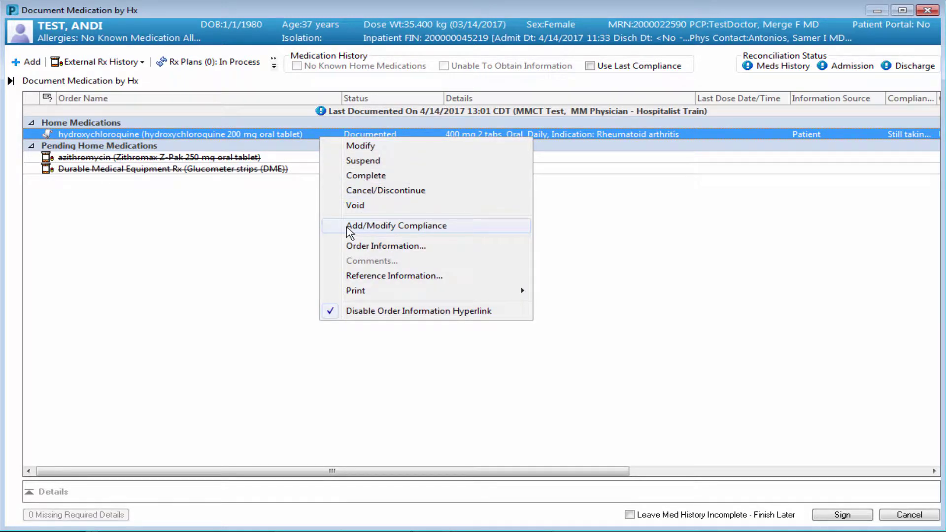
click(350, 225)
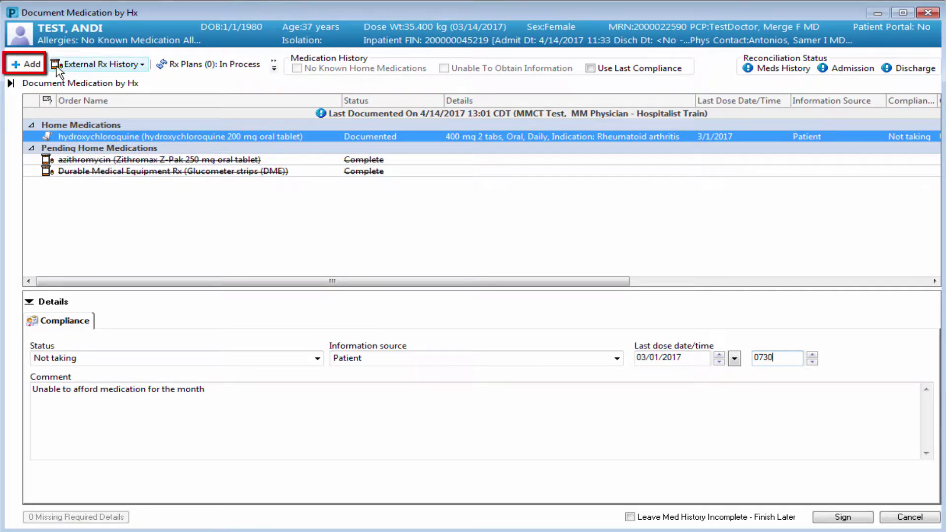
Add aspirin 81 mg oral tablet as a home medication, choosing (None) for the order sentence
click(40, 65)
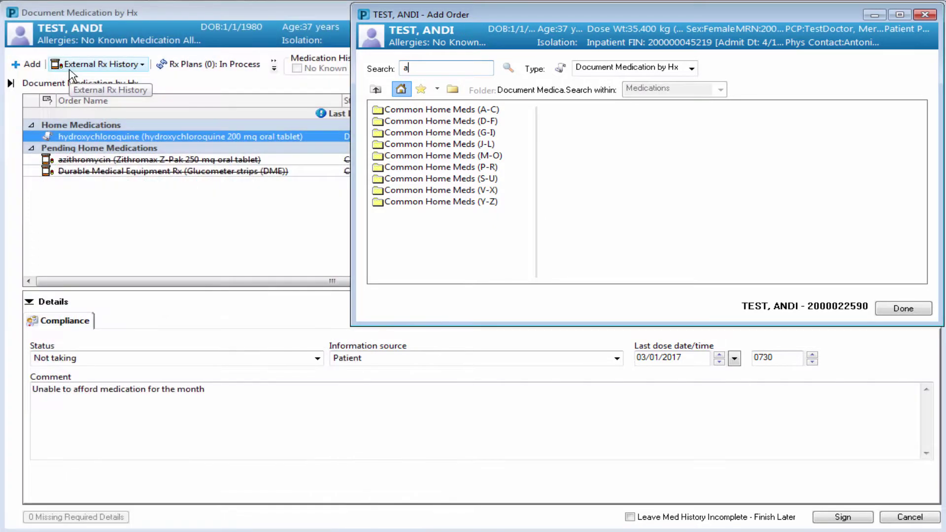
text(aspirin)
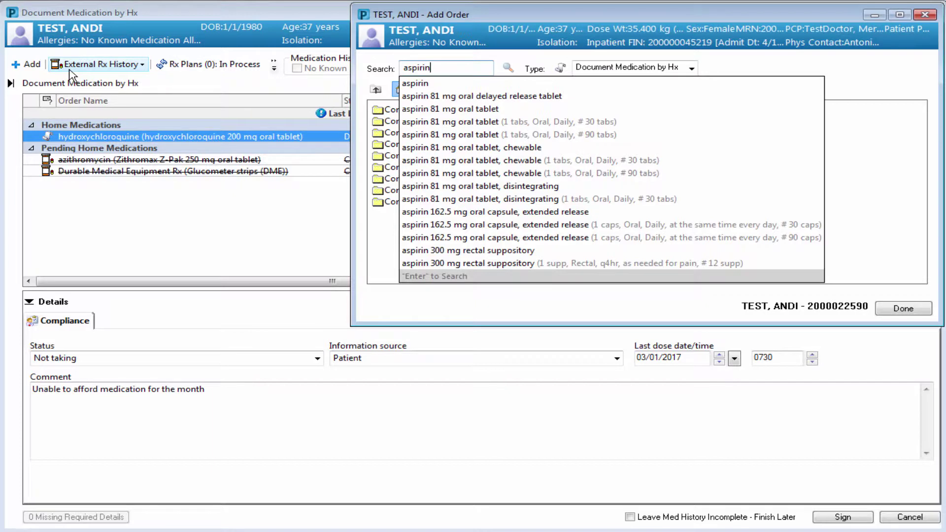
click(431, 114)
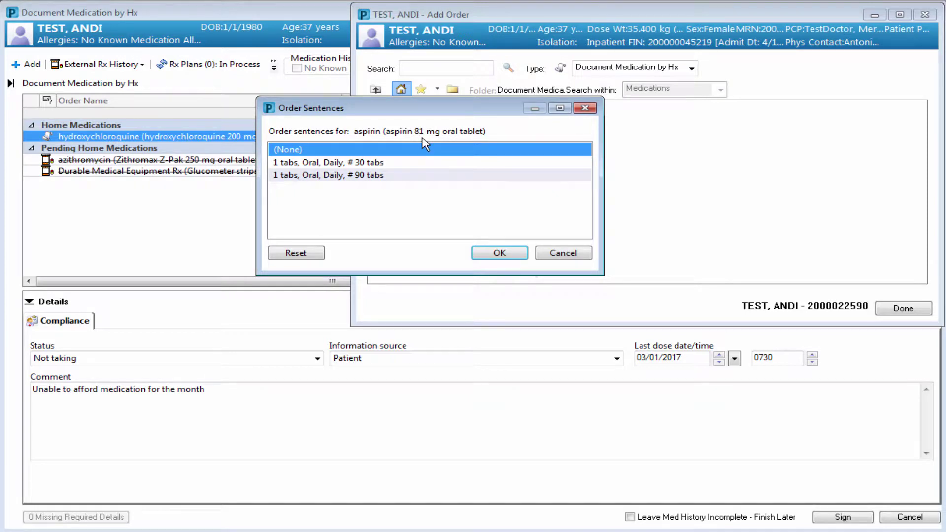
click(424, 148)
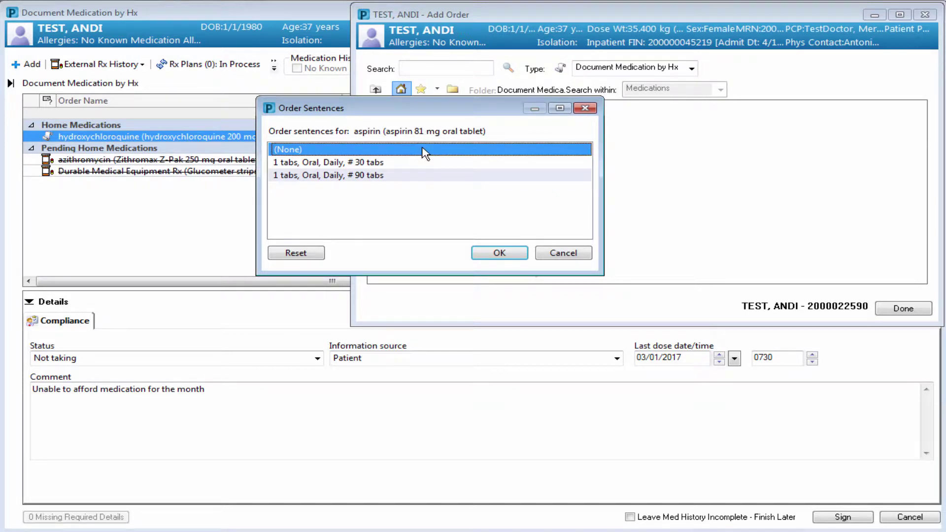
click(499, 254)
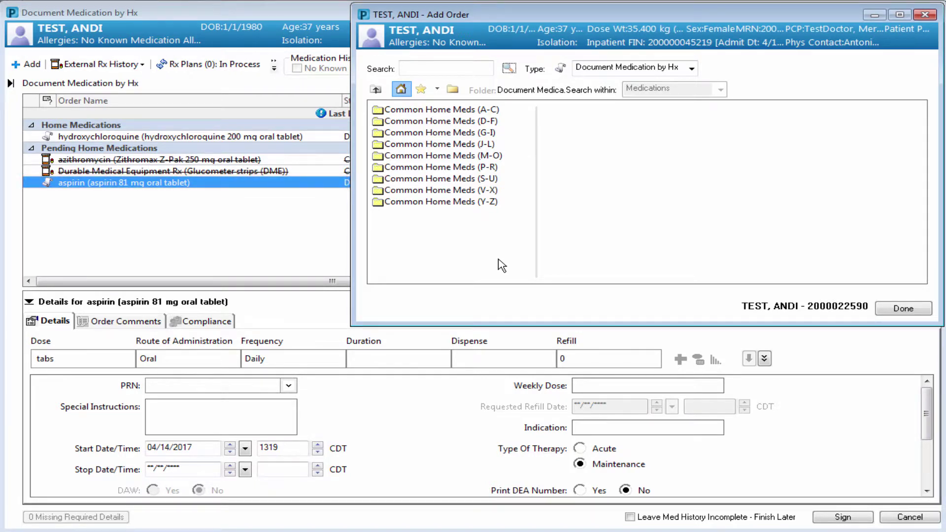
Set the aspirin dose to 1 tabs
click(37, 359)
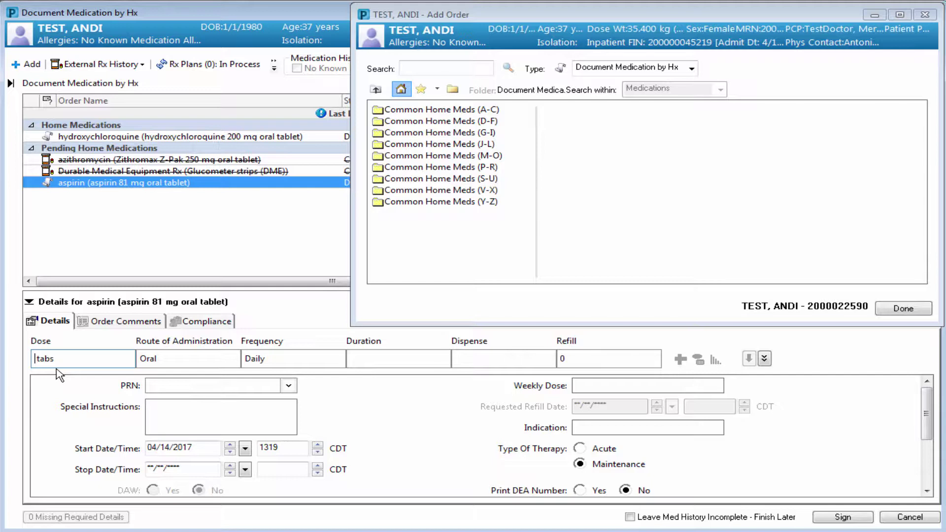
text(1)
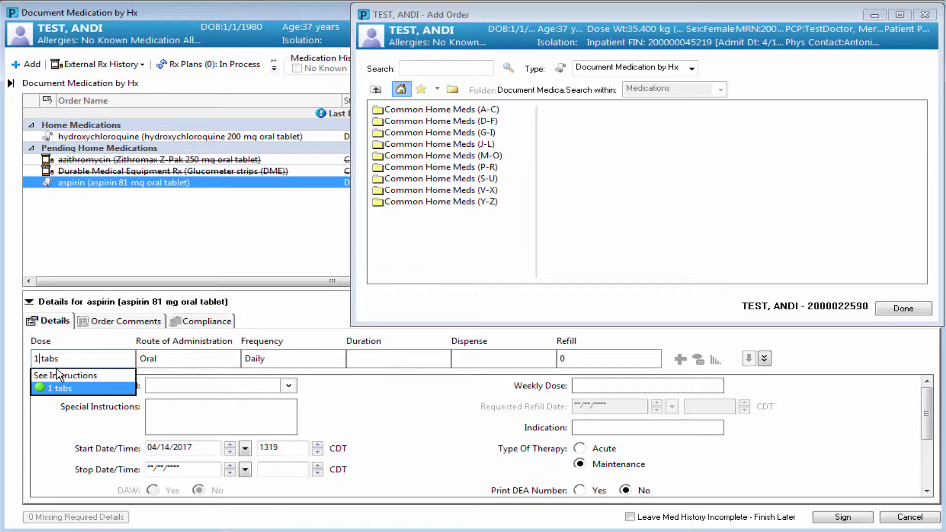
click(93, 389)
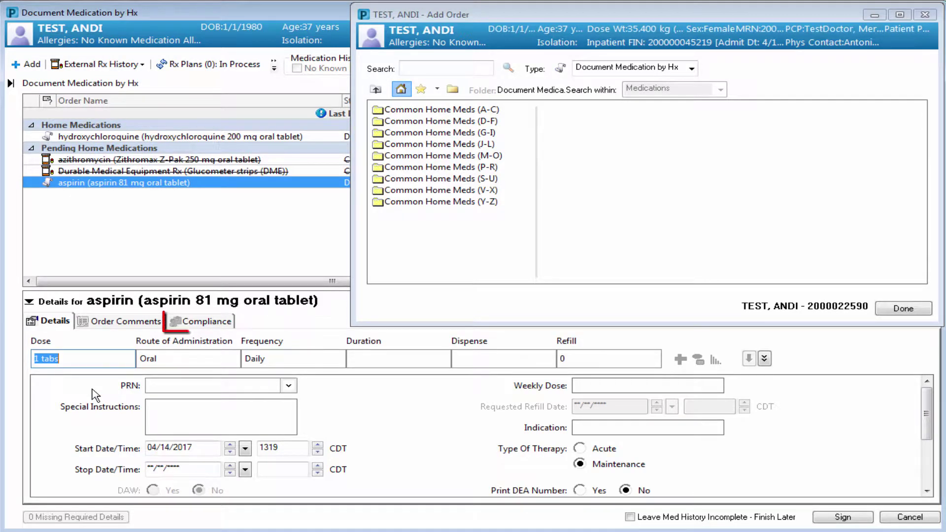
Record aspirin compliance with information source Family, last dose 04/13/2017 at 0730, and the comment "per patient's husband"
click(192, 326)
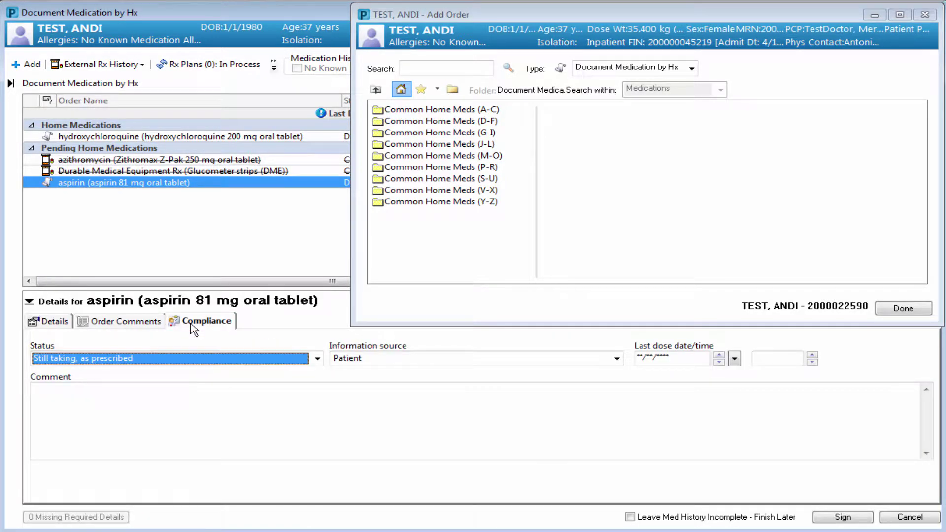
click(543, 363)
click(556, 407)
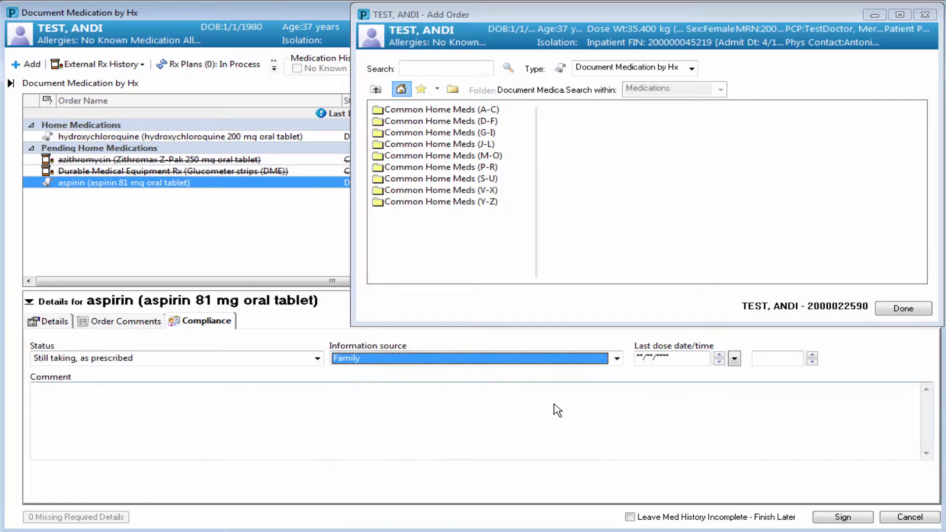
click(734, 359)
click(729, 437)
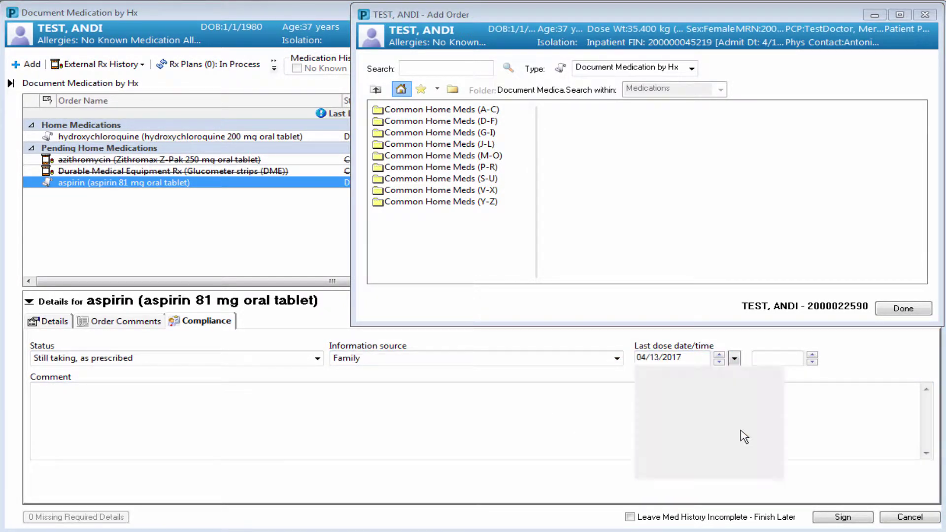
click(783, 358)
text(0730)
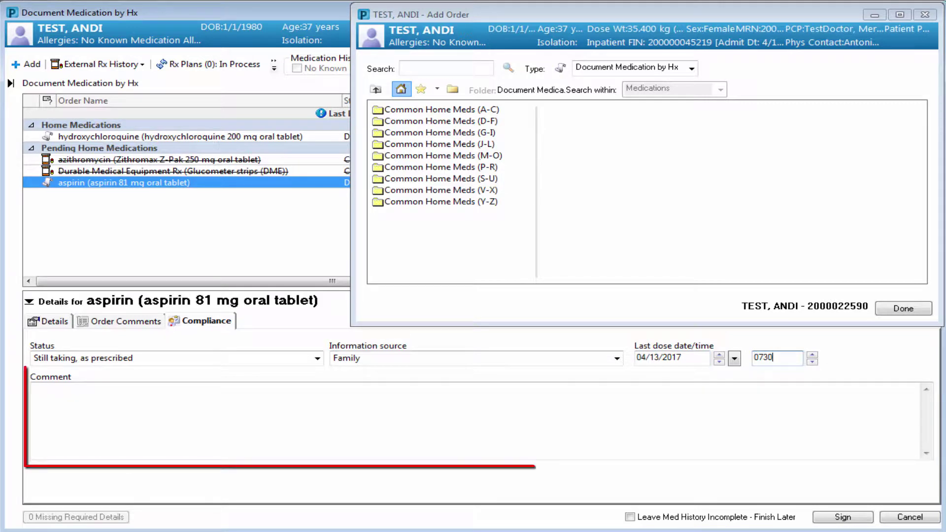
click(779, 393)
text(per patient's husband)
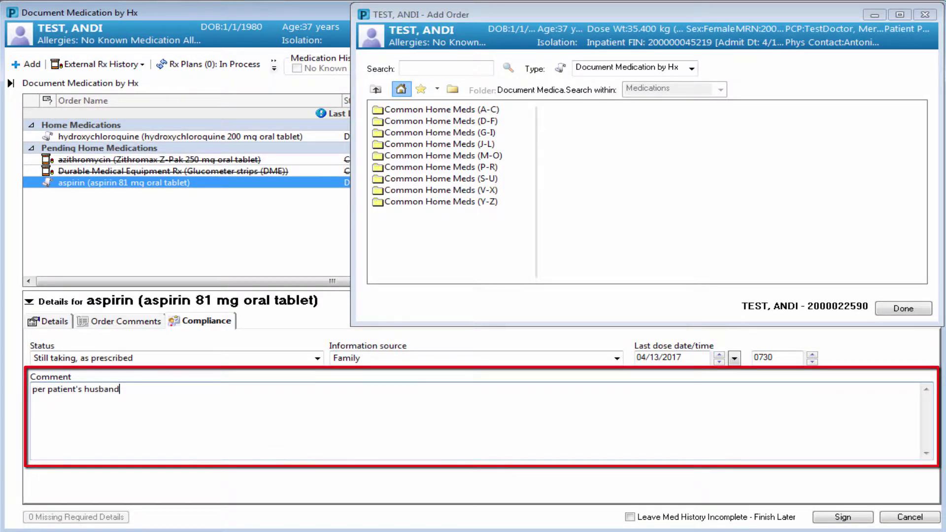
Find Vitamin B6 in the order search and add it, without a strength, to the home medications
click(468, 67)
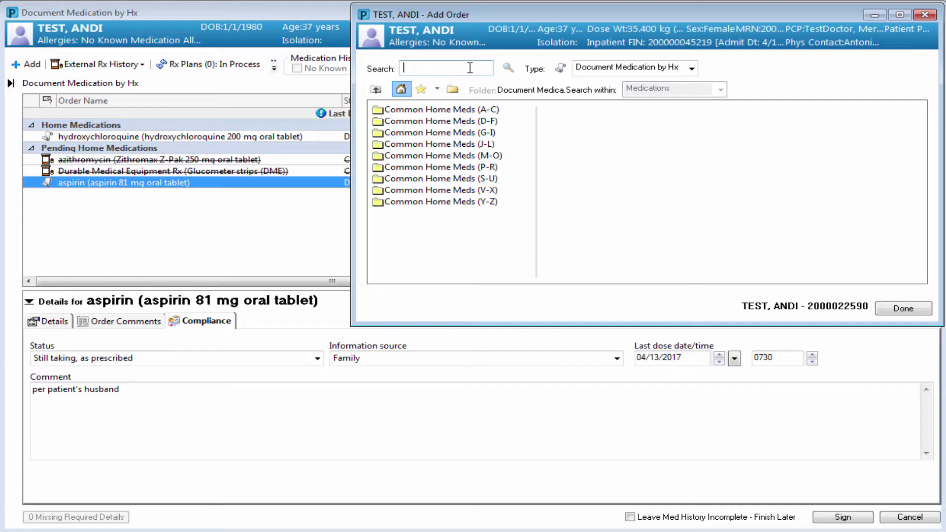
text(vitamin )
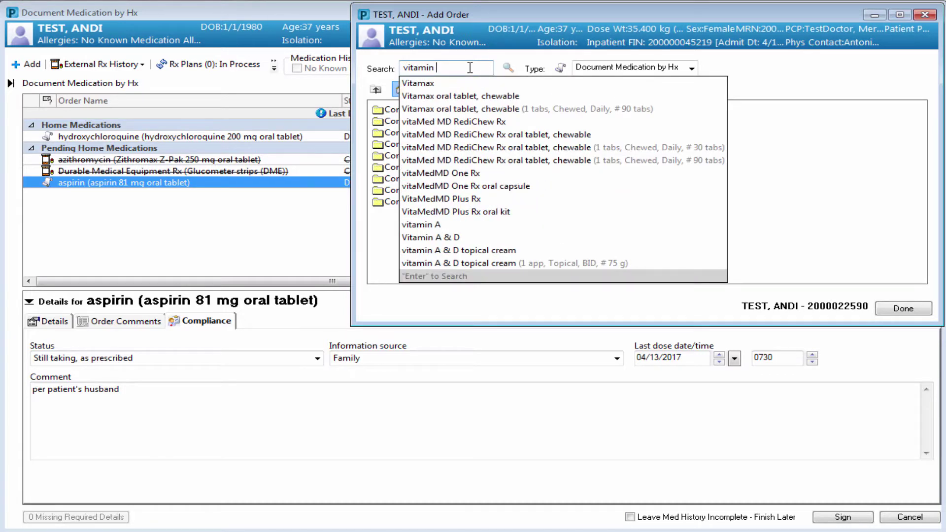
text(b)
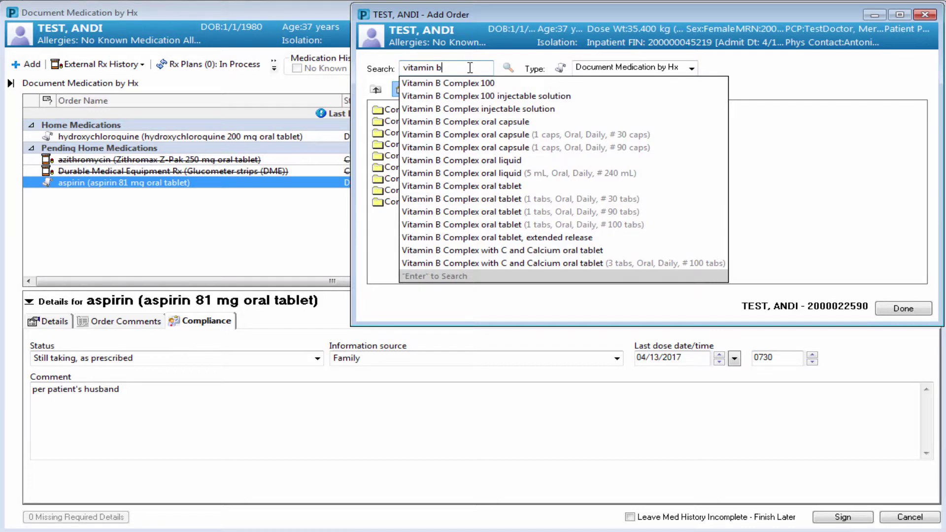
text(6)
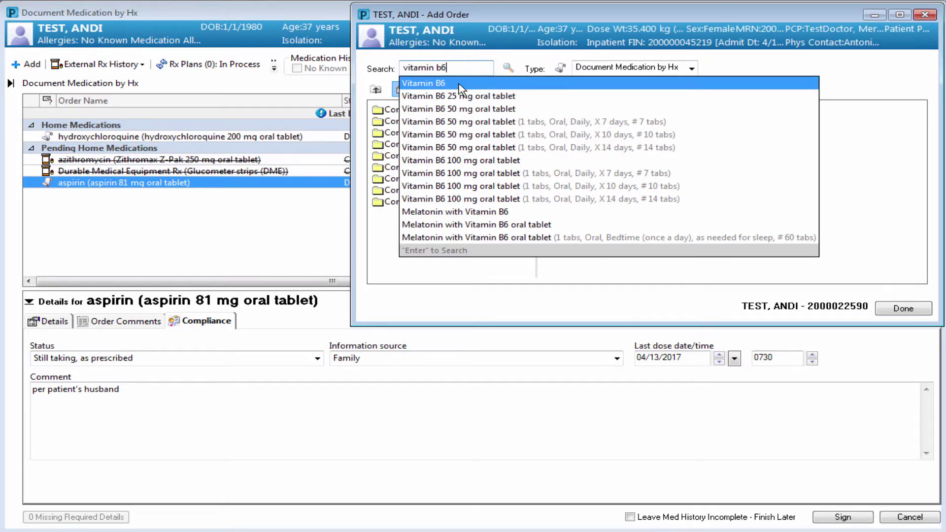
click(459, 85)
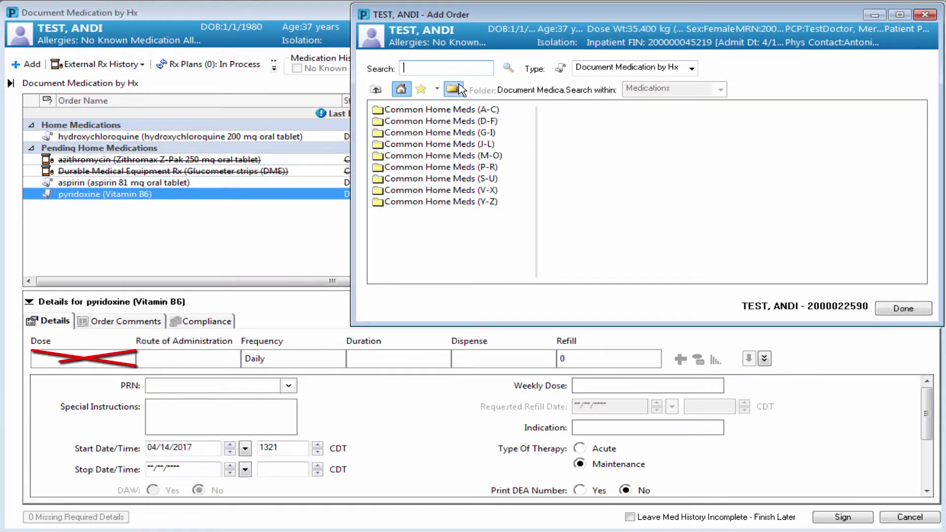
Enter "1 tab daily" as the special instructions for Vitamin B6
click(147, 408)
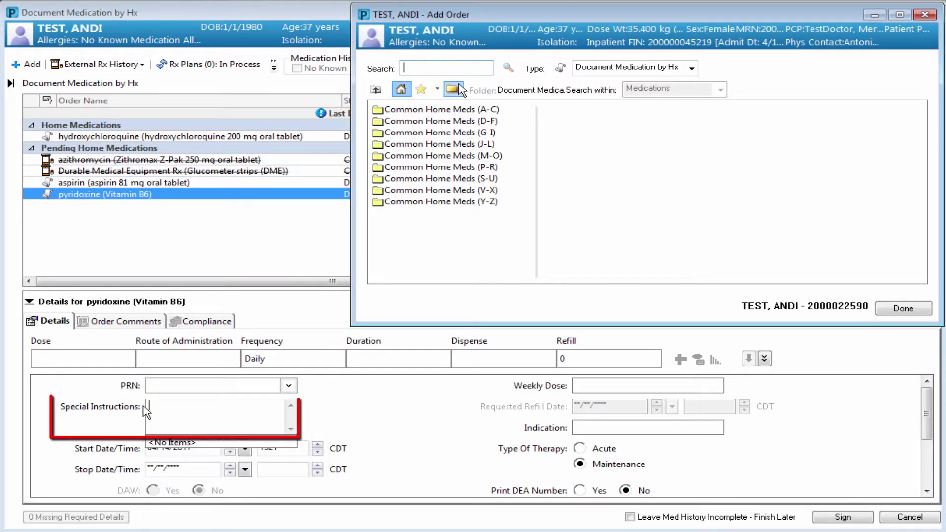
text(1 tab dail)
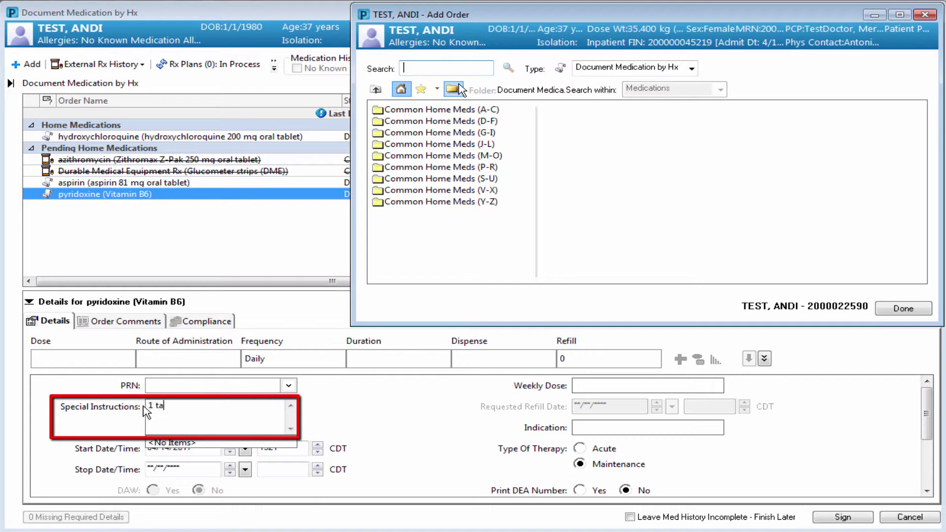
text(y)
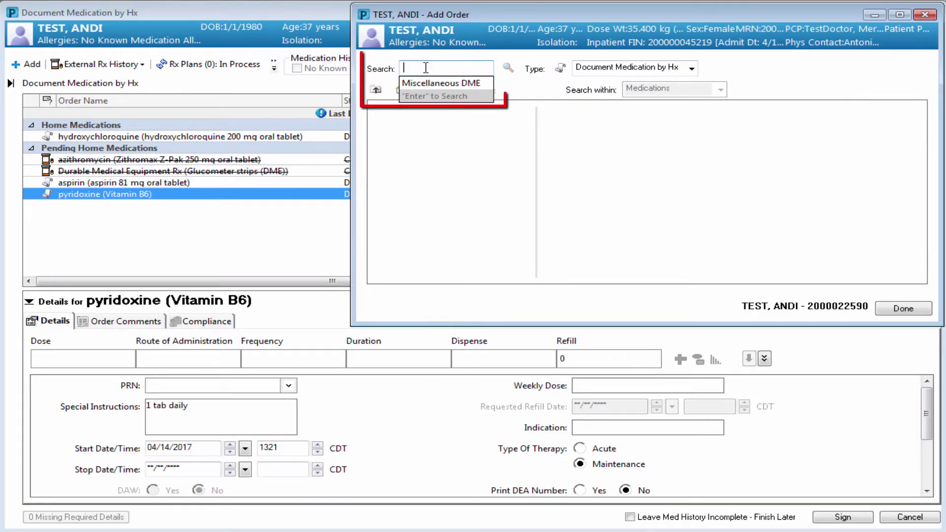
Add a Misc Medication entry to the home medications and set its dose to See Instructions
text(misc me)
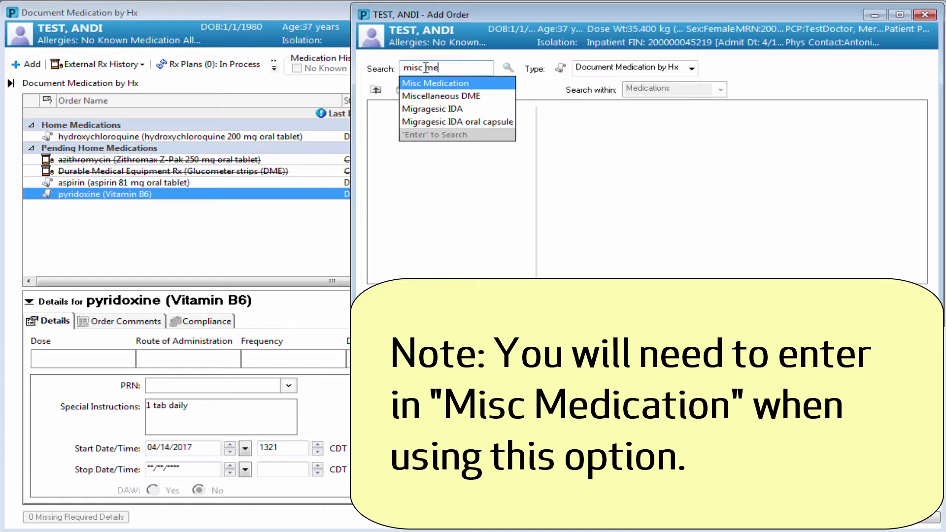
key(Return)
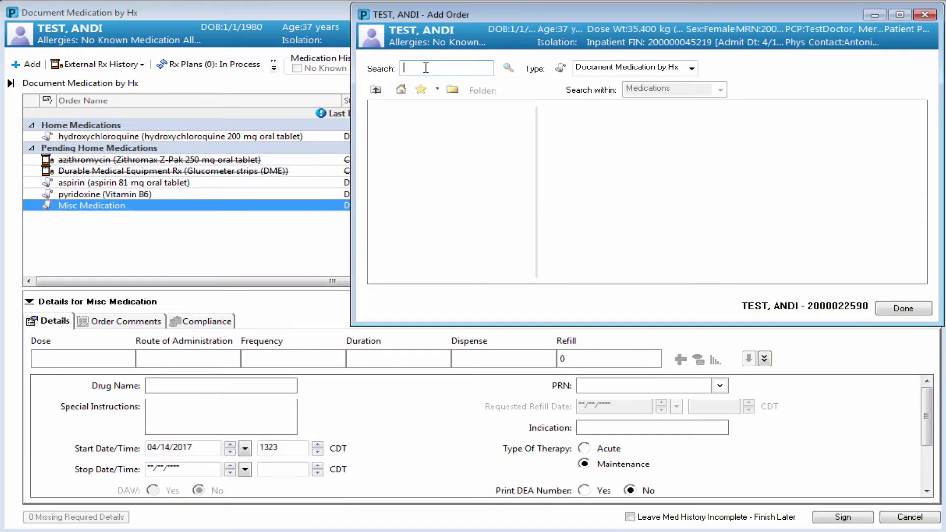
click(112, 358)
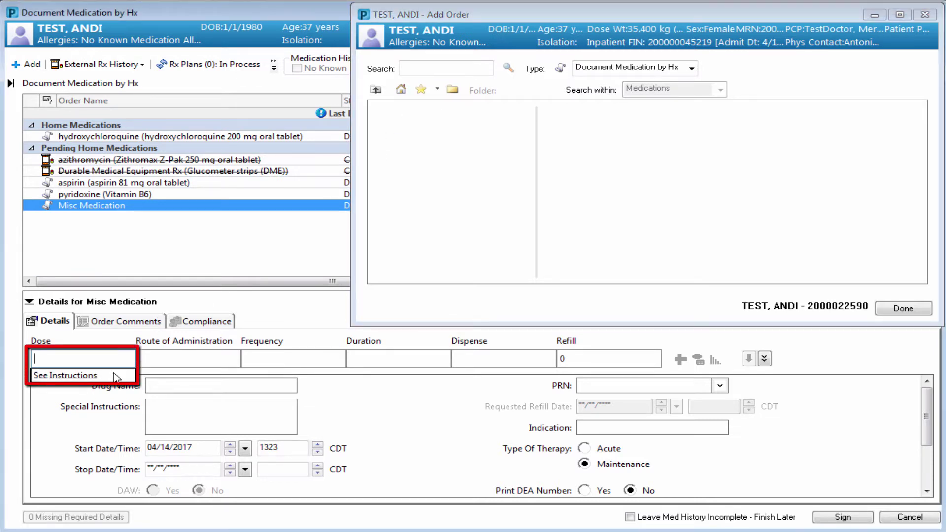
click(116, 375)
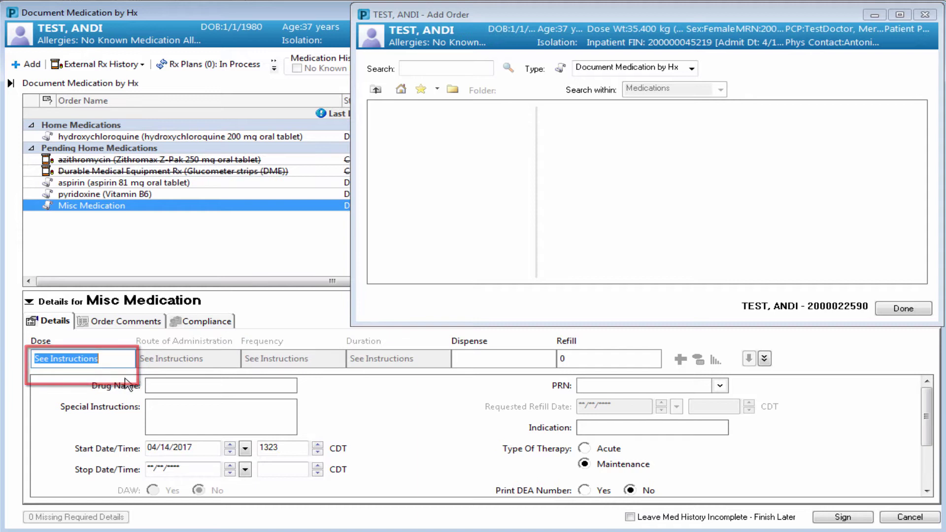
Enter "blood pressure medication" as the drug name, with special instructions: started by PCP 2 years ago, takes 0.5 tabs twice daily, lime green circular pill
click(161, 388)
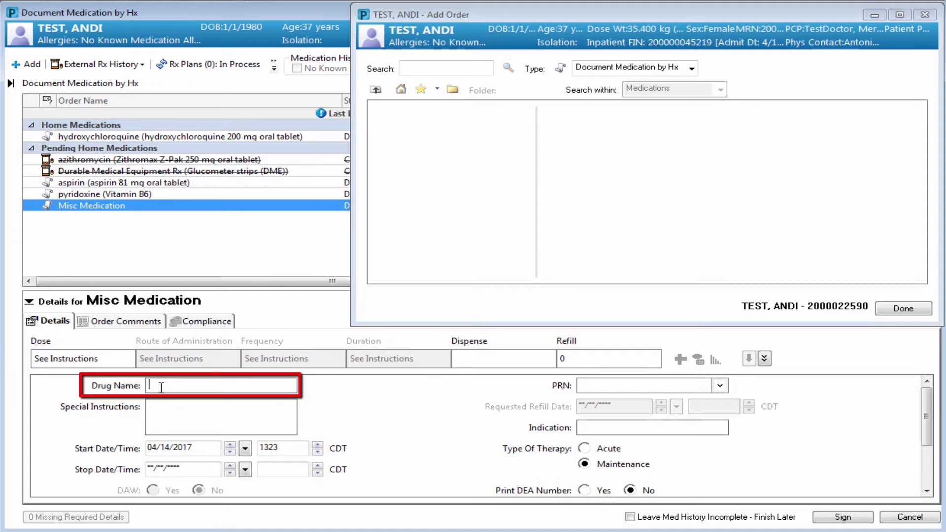
text(blood pressure medication)
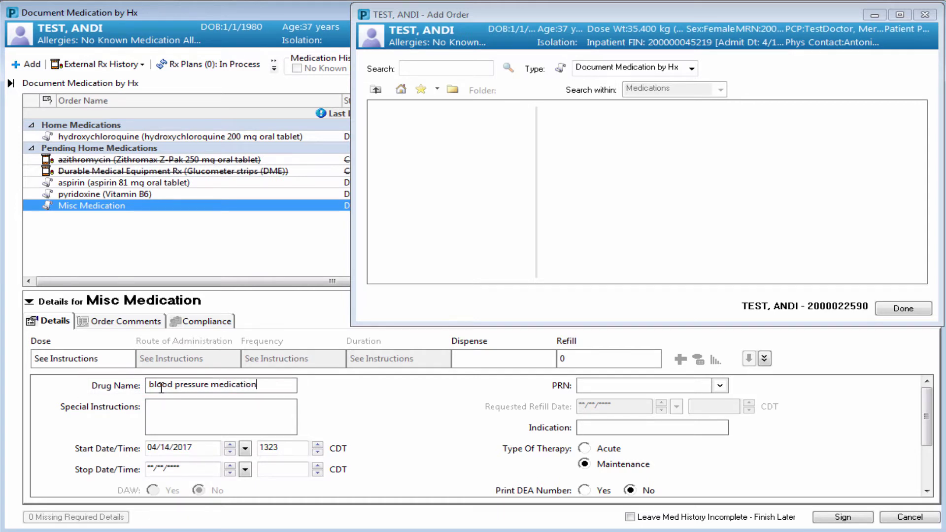
click(281, 413)
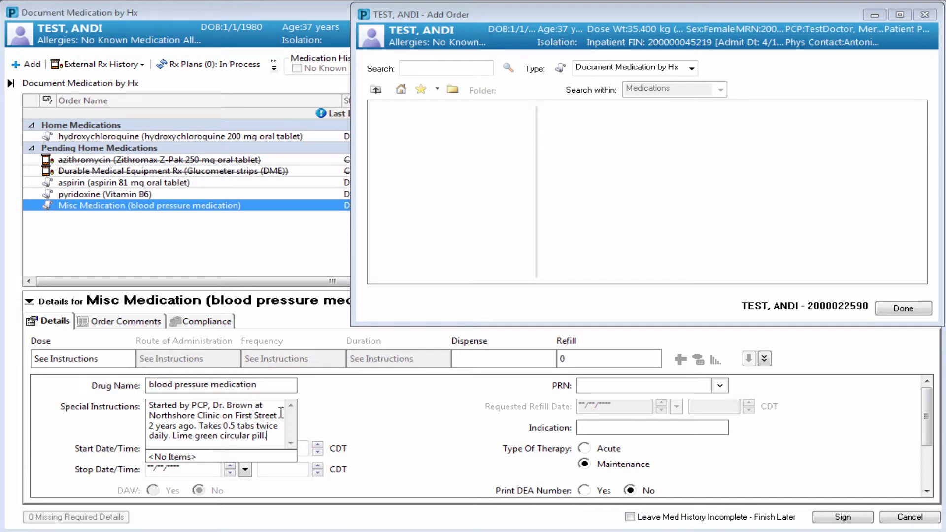
Set the blood pressure medication's compliance status to Investigating, with the last dose on 04/13/2017 at 0730
click(222, 322)
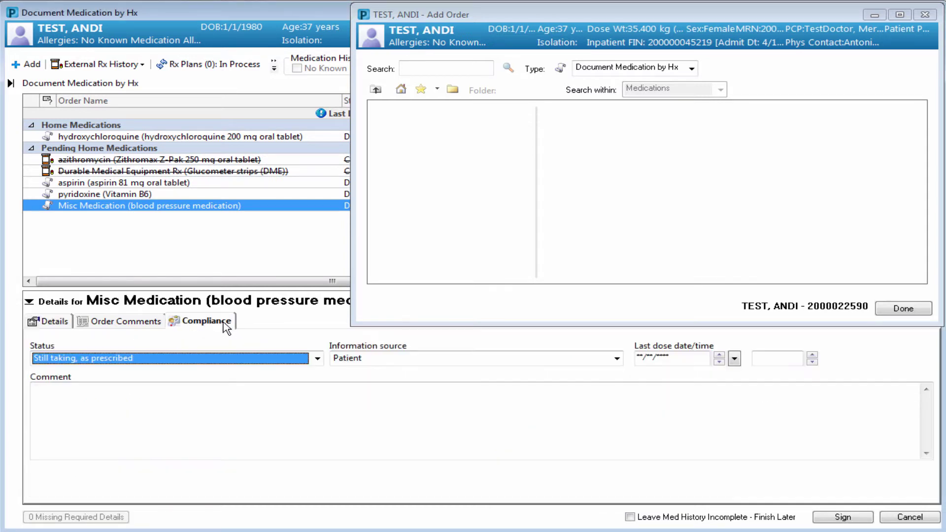
click(317, 358)
click(311, 418)
click(734, 358)
click(730, 437)
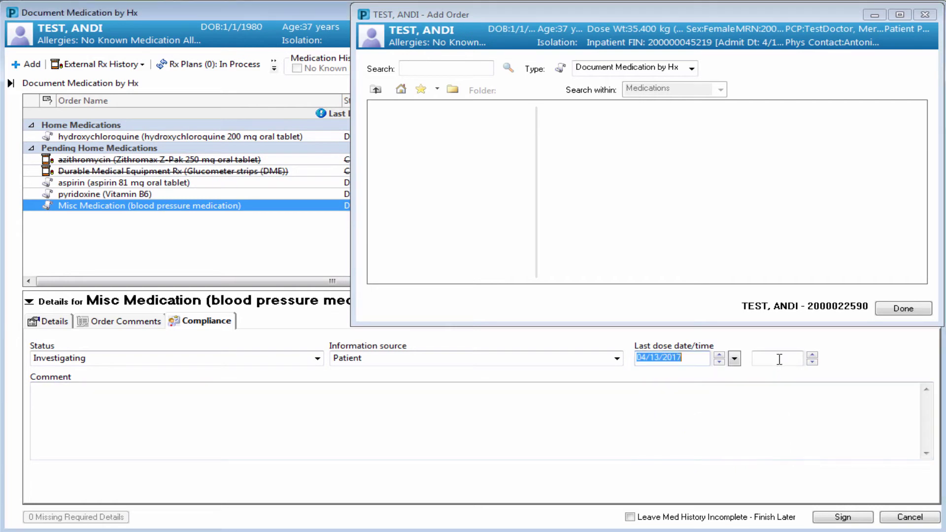
click(777, 358)
text(0730)
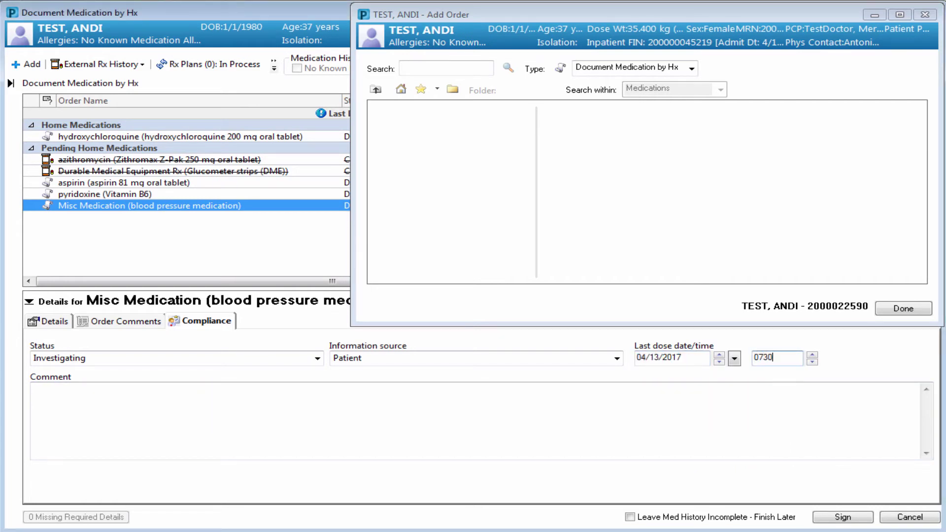